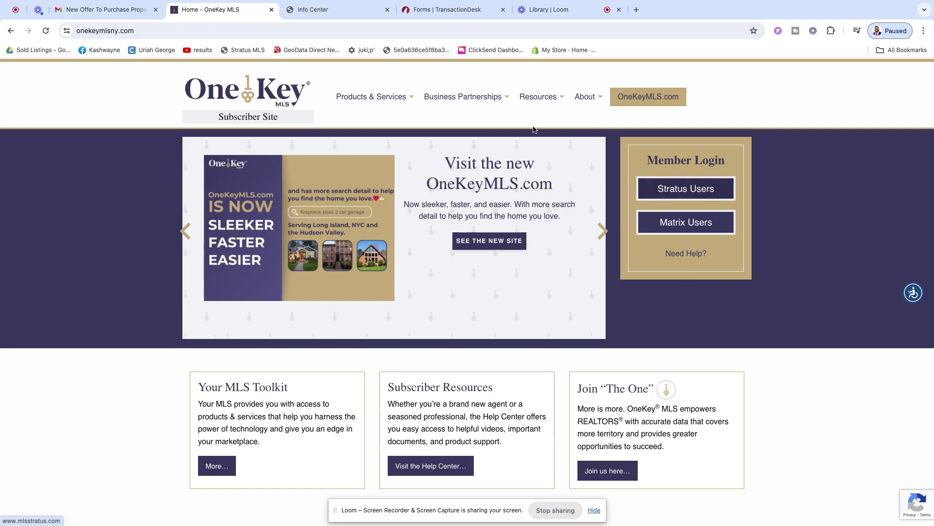
Switch to the MLS Info Center, open Instanet from the OneKey MLS links, and browse its forms to the OneKey MLS folder
{"action": "left_click", "coordinate": [326, 15]}
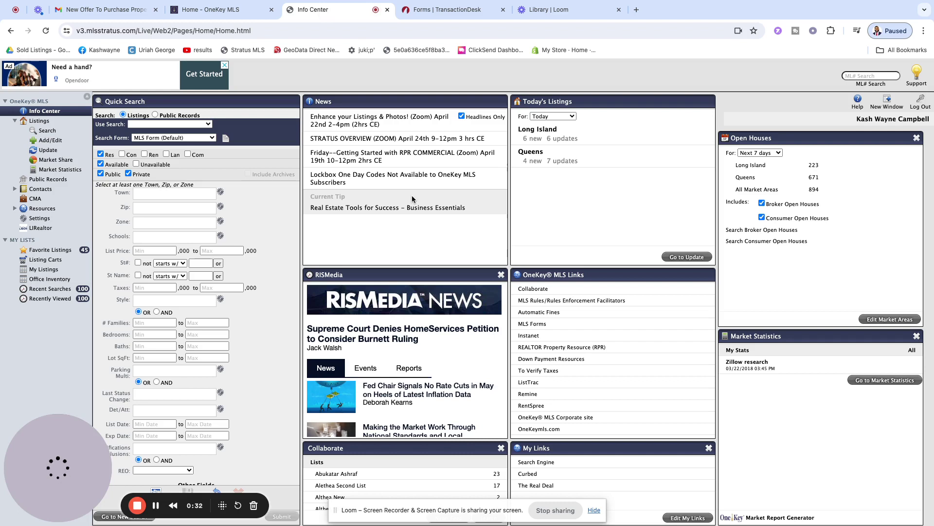
{"action": "left_click", "coordinate": [529, 336]}
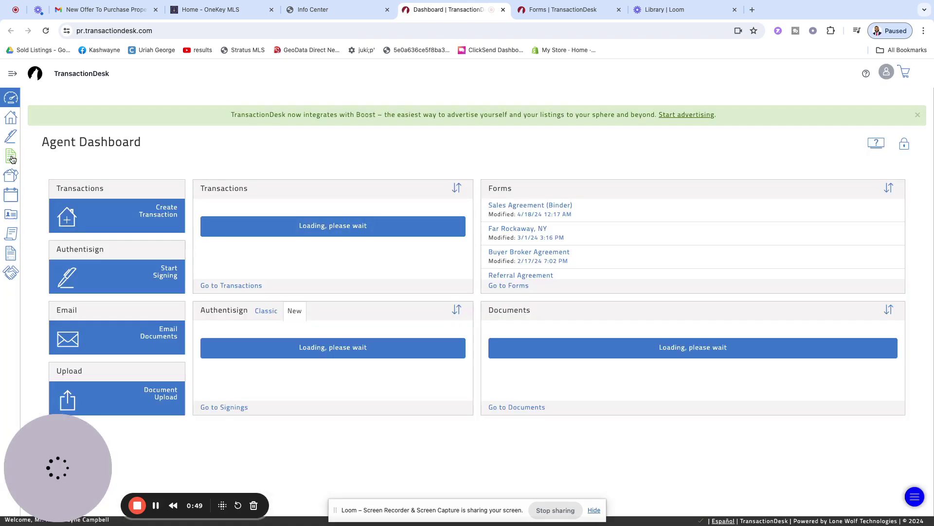
{"action": "left_click", "coordinate": [12, 159]}
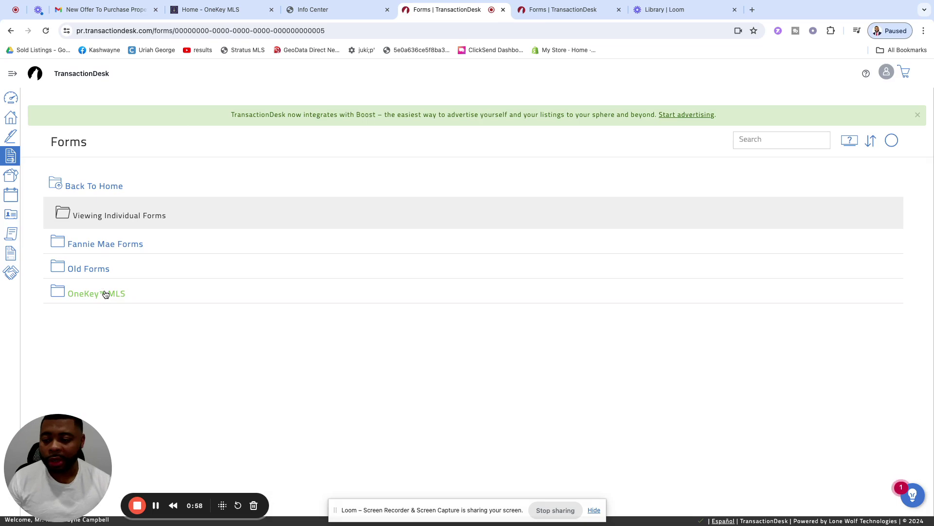
{"action": "left_click", "coordinate": [105, 294]}
Create a new standalone form from the Sales Agreement (Binder) template in the OneKey MLS forms list
{"action": "scroll", "coordinate": [191, 237], "scroll_direction": "down", "scroll_amount": 10}
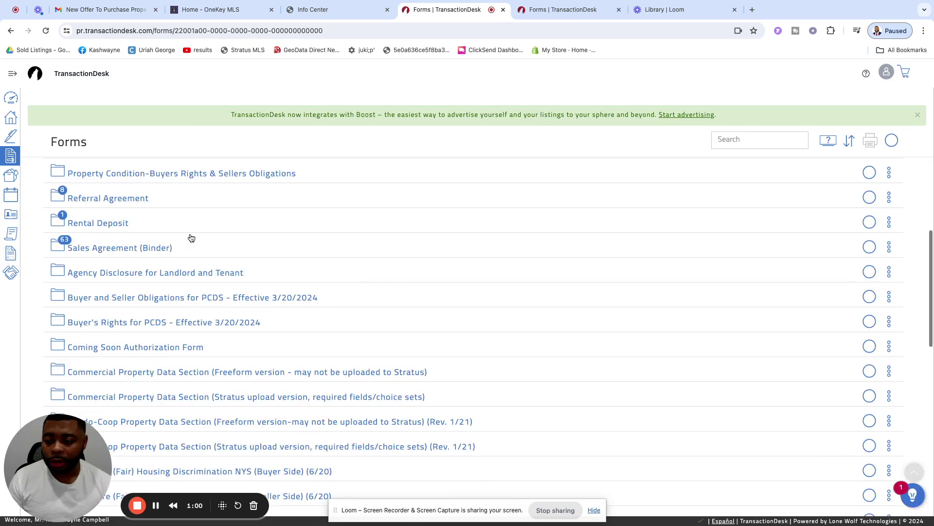
{"action": "scroll", "coordinate": [191, 238], "scroll_direction": "down", "scroll_amount": 2}
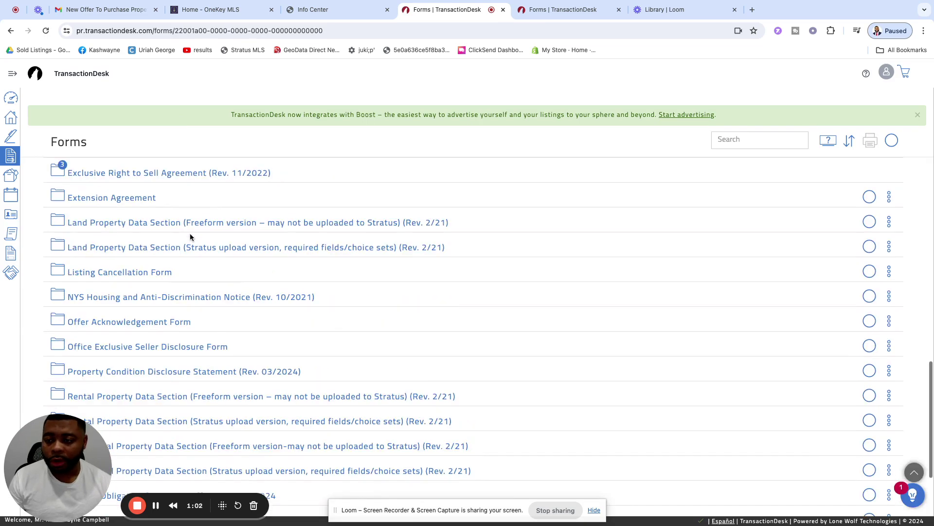
{"action": "scroll", "coordinate": [191, 238], "scroll_direction": "up", "scroll_amount": 4}
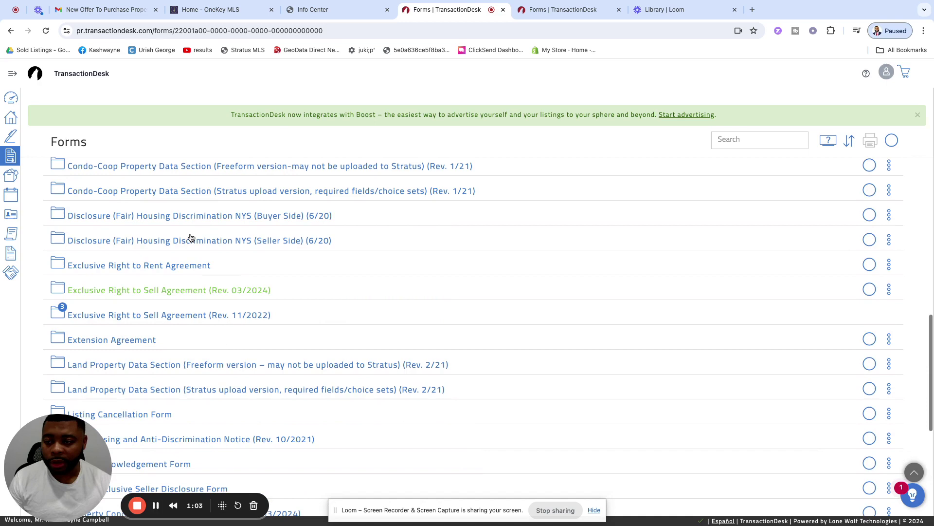
{"action": "scroll", "coordinate": [191, 237], "scroll_direction": "down", "scroll_amount": 7}
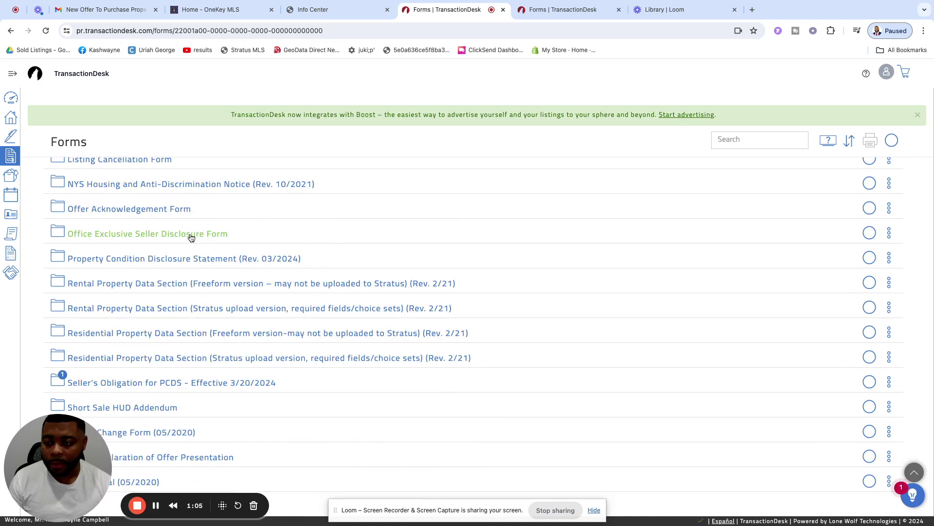
{"action": "scroll", "coordinate": [191, 237], "scroll_direction": "up", "scroll_amount": 12}
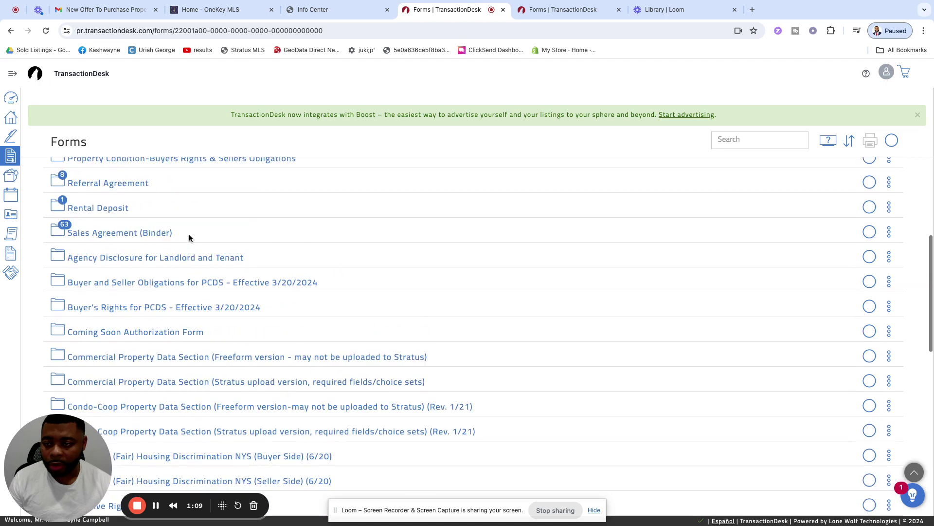
{"action": "left_click", "coordinate": [889, 233]}
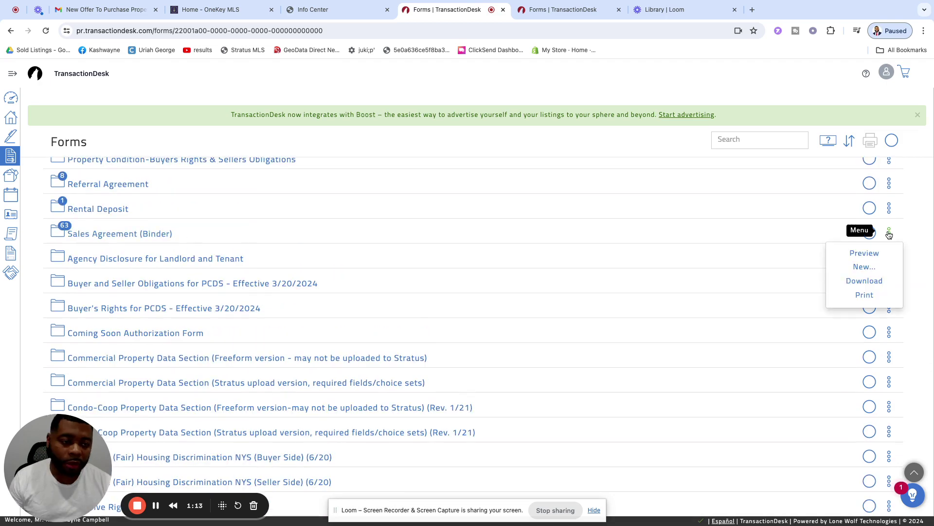
{"action": "left_click", "coordinate": [865, 267]}
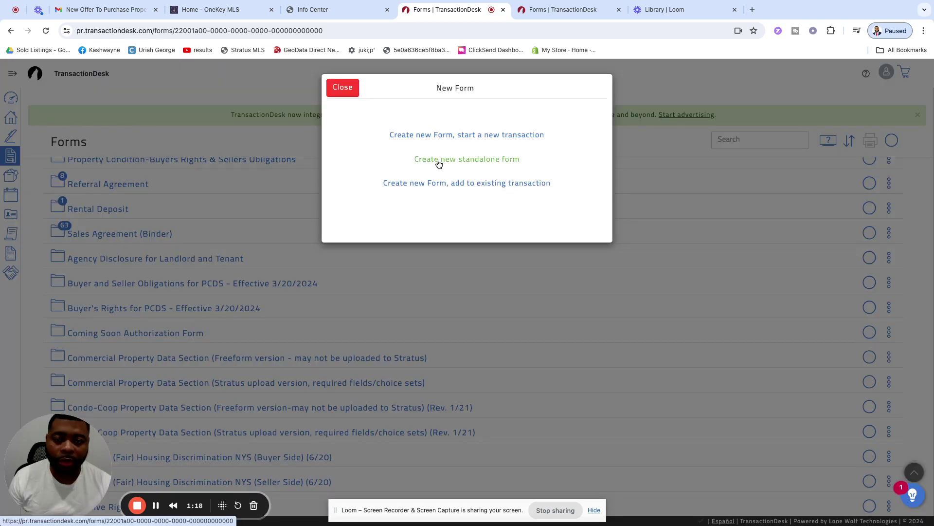
{"action": "left_click", "coordinate": [497, 161]}
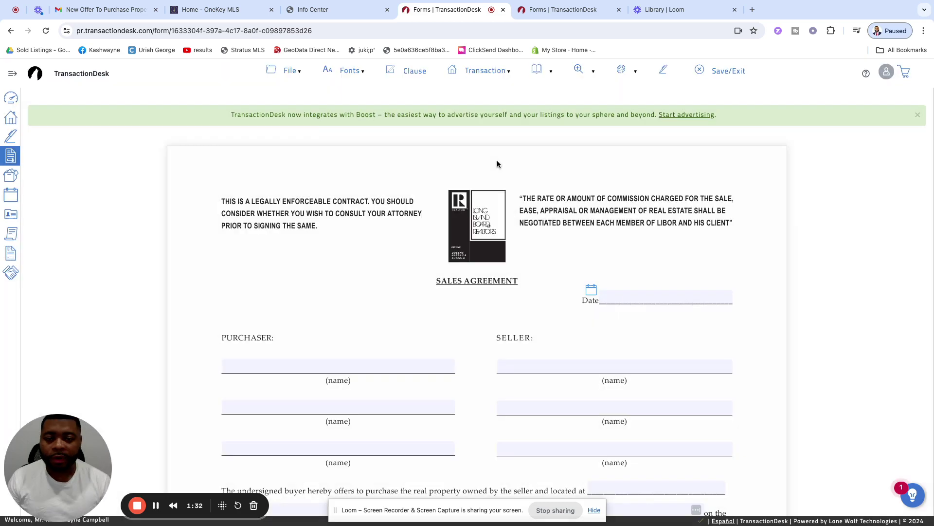
Switch to the already completed sales agreement and review its date, purchaser, seller and property address fields
{"action": "left_click", "coordinate": [566, 11]}
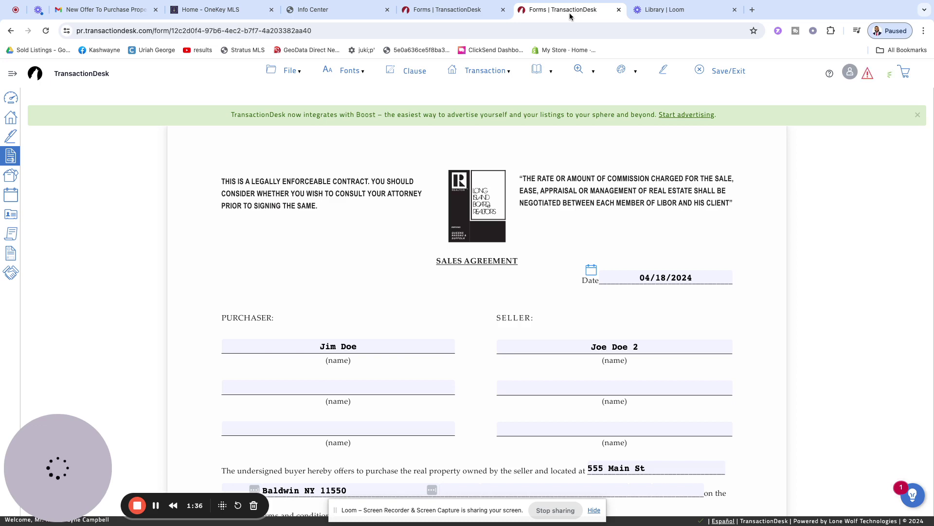
{"action": "scroll", "coordinate": [528, 171], "scroll_direction": "down", "scroll_amount": 3}
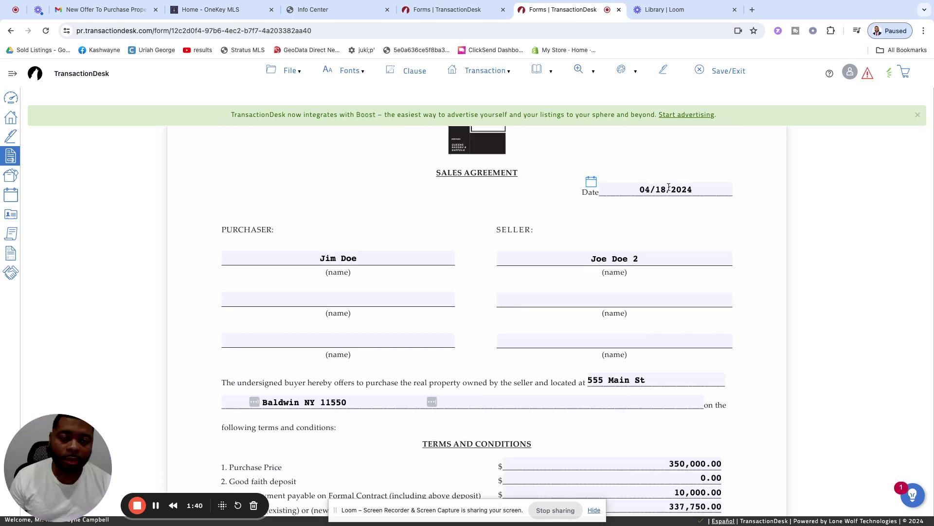
{"action": "scroll", "coordinate": [669, 187], "scroll_direction": "down", "scroll_amount": 1}
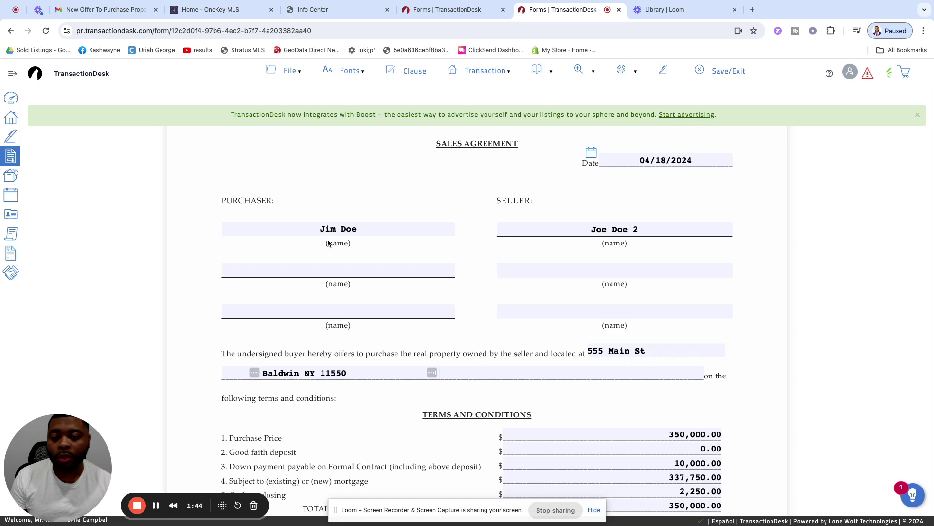
{"action": "scroll", "coordinate": [519, 219], "scroll_direction": "down", "scroll_amount": 1}
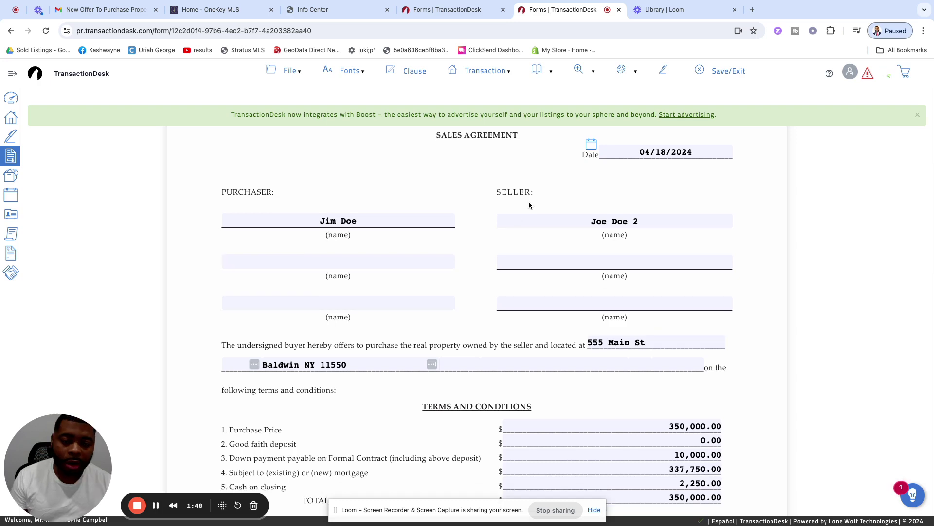
{"action": "scroll", "coordinate": [608, 220], "scroll_direction": "down", "scroll_amount": 1}
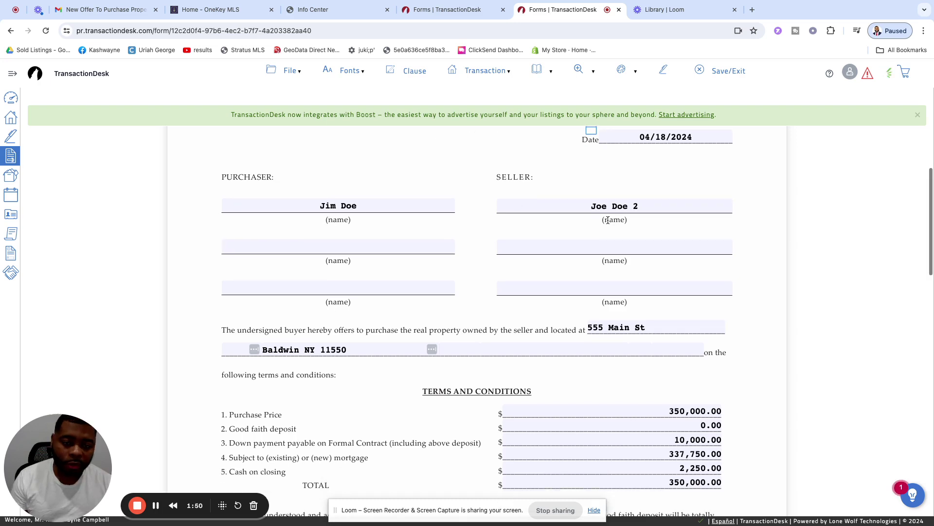
{"action": "scroll", "coordinate": [608, 220], "scroll_direction": "down", "scroll_amount": 1}
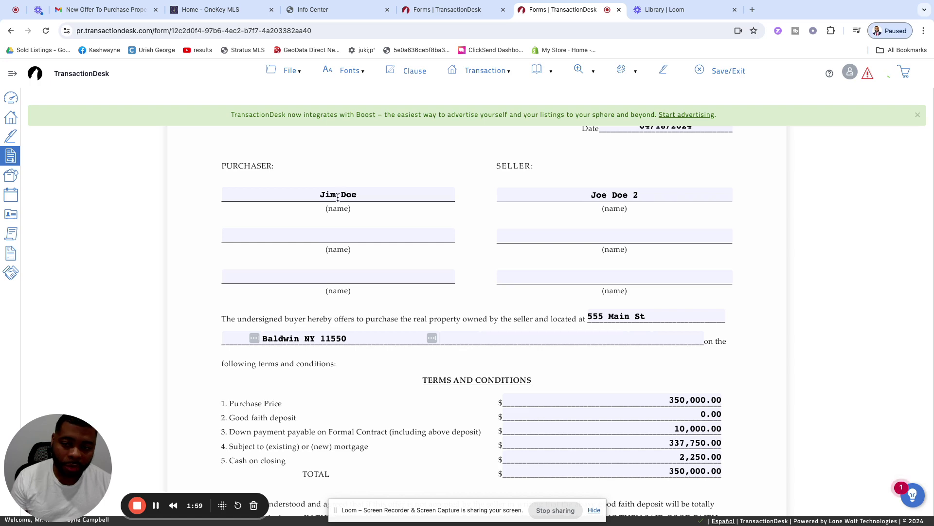
{"action": "scroll", "coordinate": [663, 164], "scroll_direction": "up", "scroll_amount": 1}
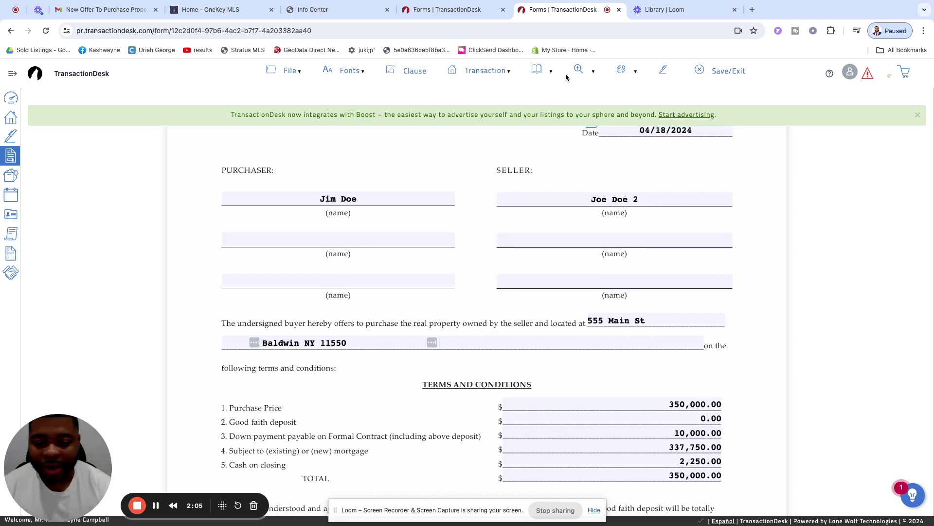
Correct the fourth digit of the ZIP code to 1 in the sales agreement's property location line
{"action": "scroll", "coordinate": [513, 247], "scroll_direction": "down", "scroll_amount": 2}
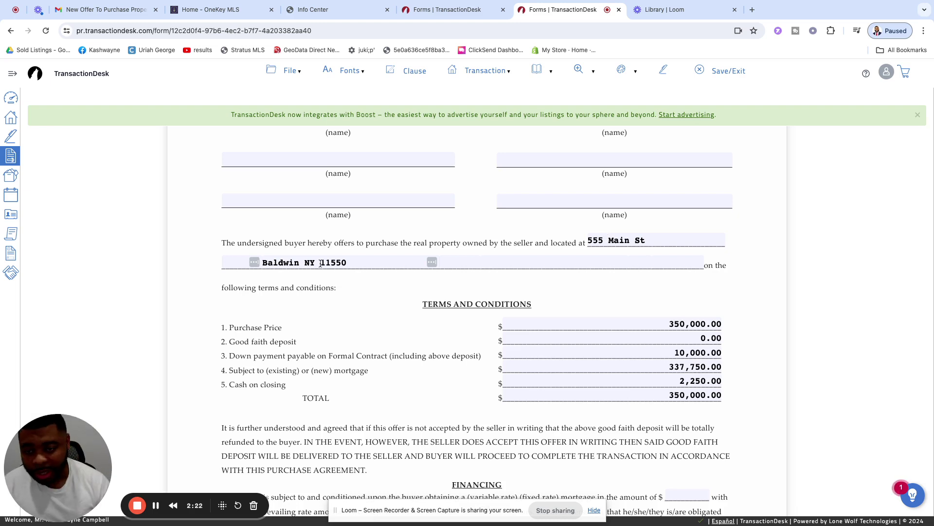
{"action": "left_click", "coordinate": [336, 263]}
{"action": "key", "text": "BackSpace"}
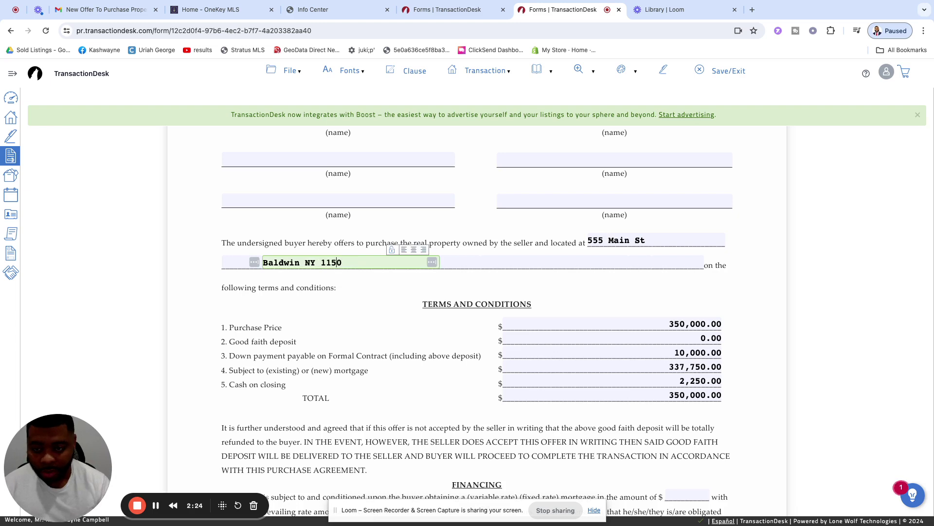
{"action": "type", "text": "1"}
{"action": "left_click", "coordinate": [446, 291]}
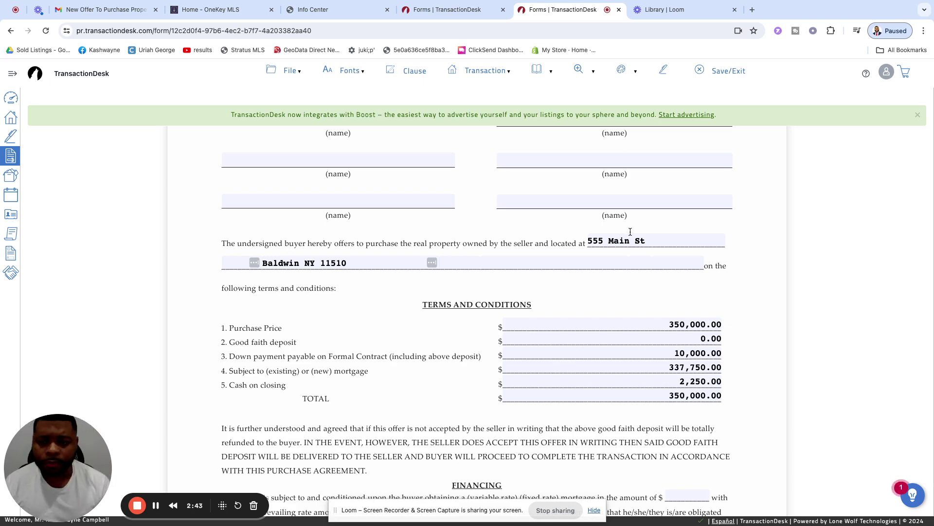
Examine the Terms and Conditions amounts: purchase price, good faith deposit, down payment on formal contract, mortgage, cash on closing and total
{"action": "scroll", "coordinate": [426, 260], "scroll_direction": "down", "scroll_amount": 2}
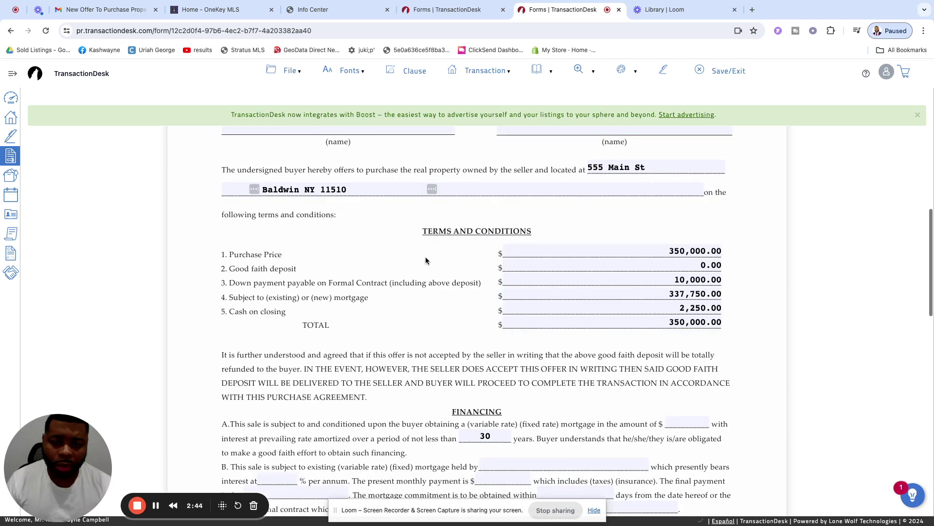
{"action": "scroll", "coordinate": [426, 258], "scroll_direction": "down", "scroll_amount": 1}
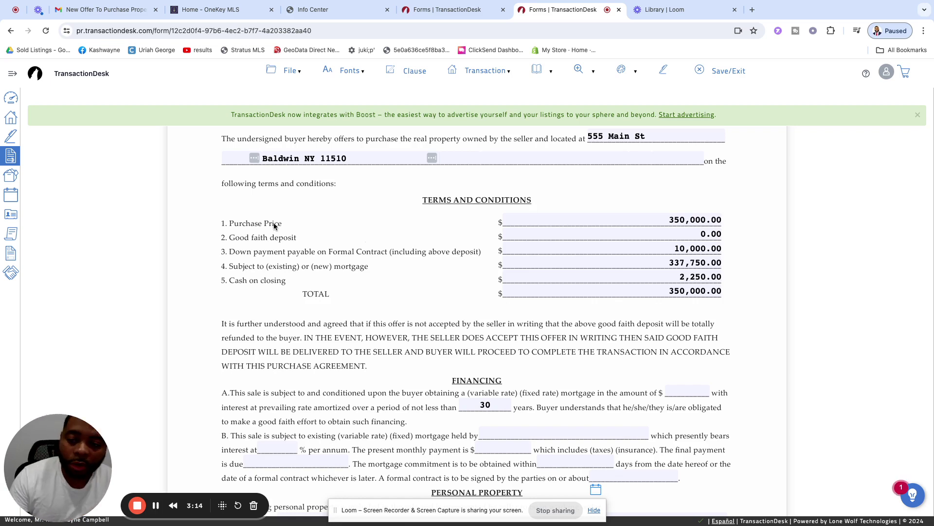
{"action": "left_click", "coordinate": [694, 219]}
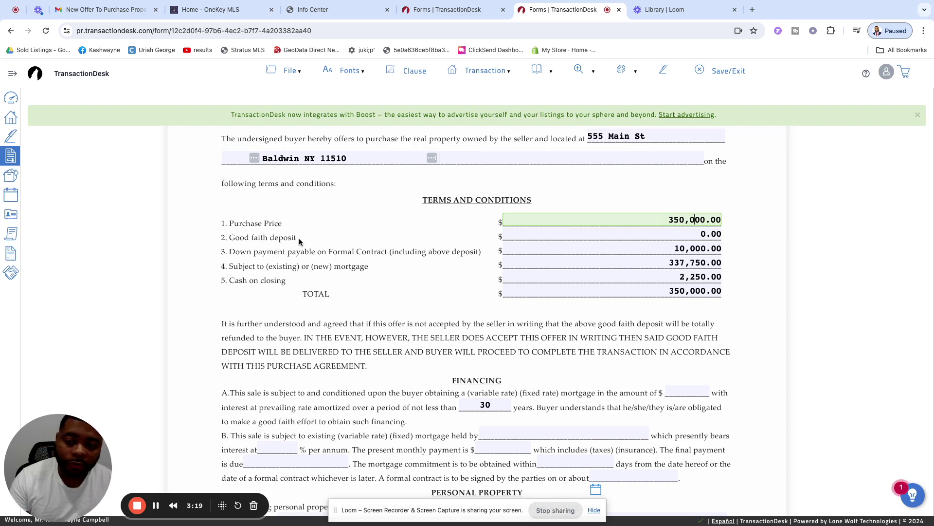
{"action": "left_click", "coordinate": [655, 244]}
{"action": "left_click", "coordinate": [654, 234]}
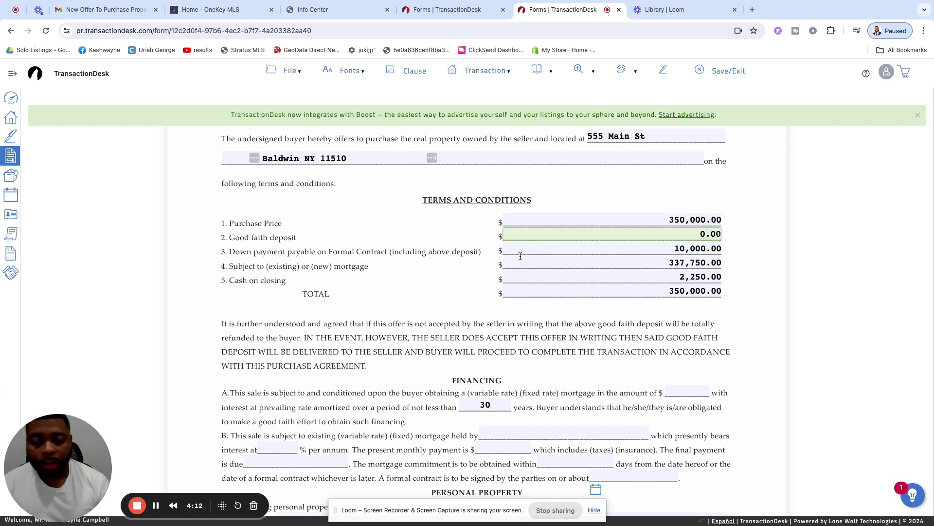
{"action": "left_click", "coordinate": [233, 253]}
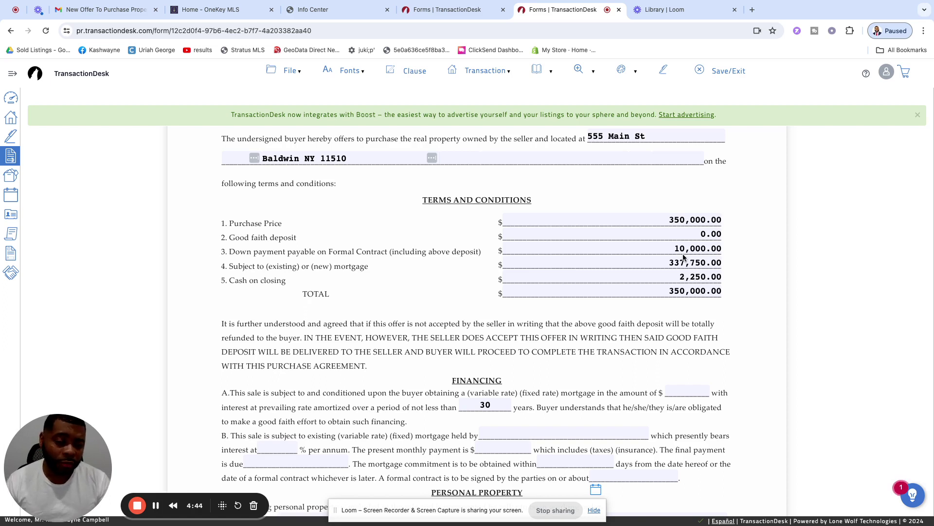
{"action": "scroll", "coordinate": [683, 257], "scroll_direction": "down", "scroll_amount": 1}
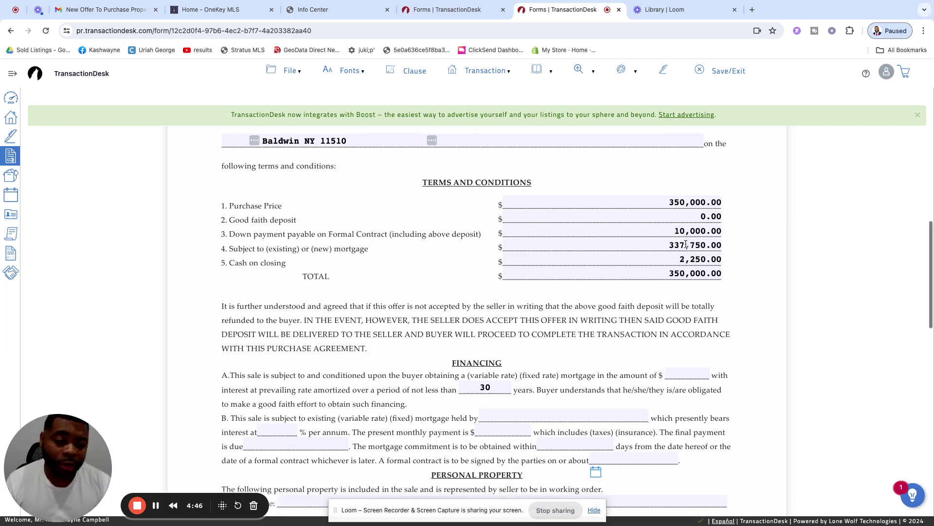
{"action": "left_click", "coordinate": [676, 231]}
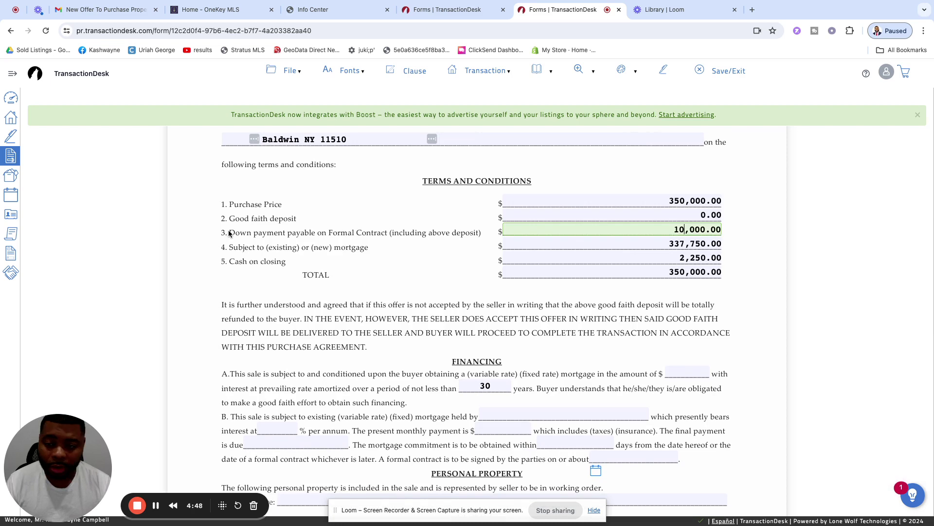
{"action": "scroll", "coordinate": [253, 235], "scroll_direction": "down", "scroll_amount": 1}
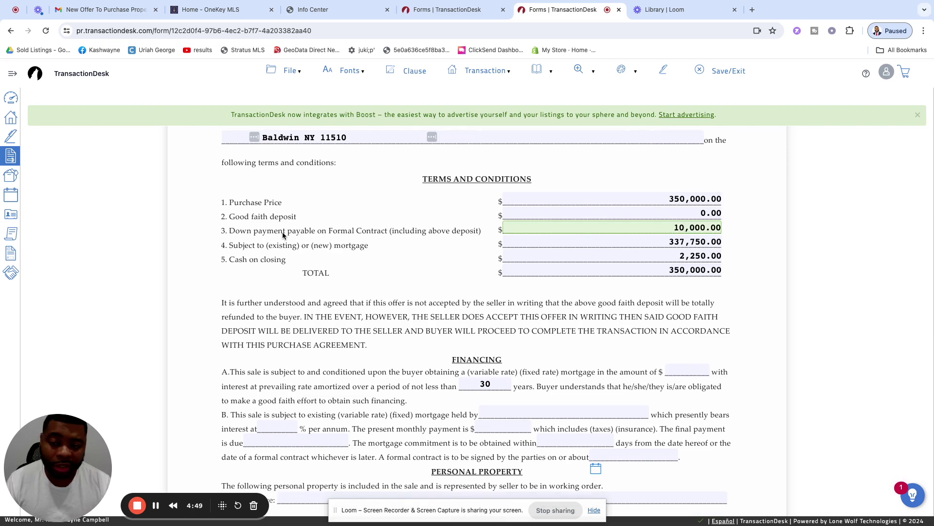
{"action": "scroll", "coordinate": [365, 236], "scroll_direction": "up", "scroll_amount": 1}
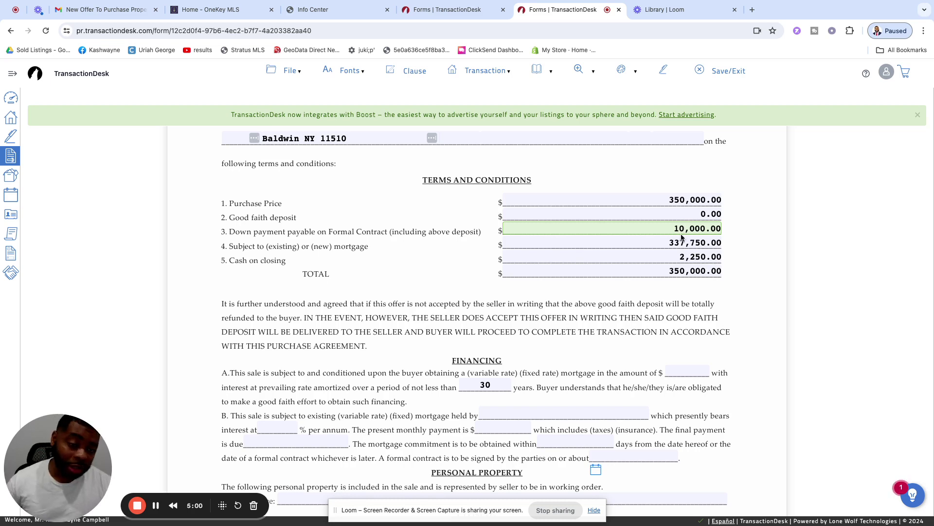
{"action": "left_click", "coordinate": [227, 261]}
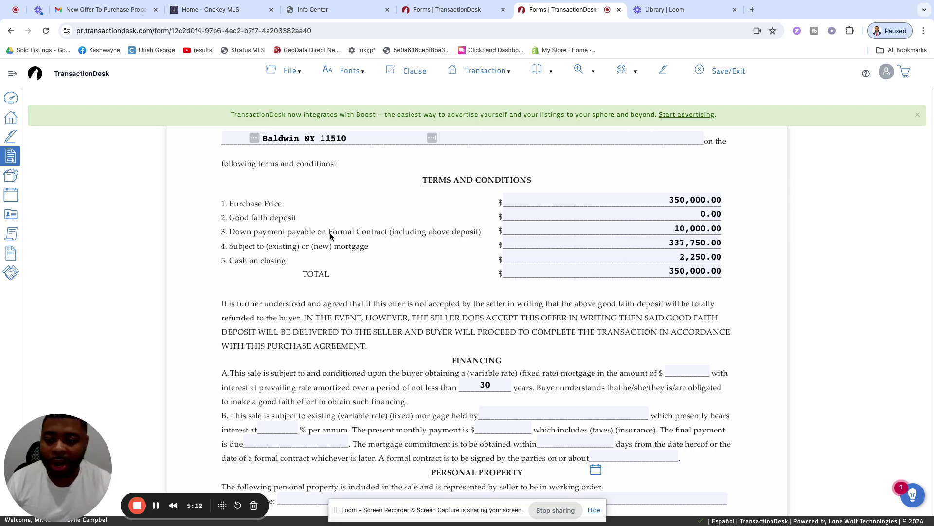
{"action": "scroll", "coordinate": [273, 230], "scroll_direction": "up", "scroll_amount": 1}
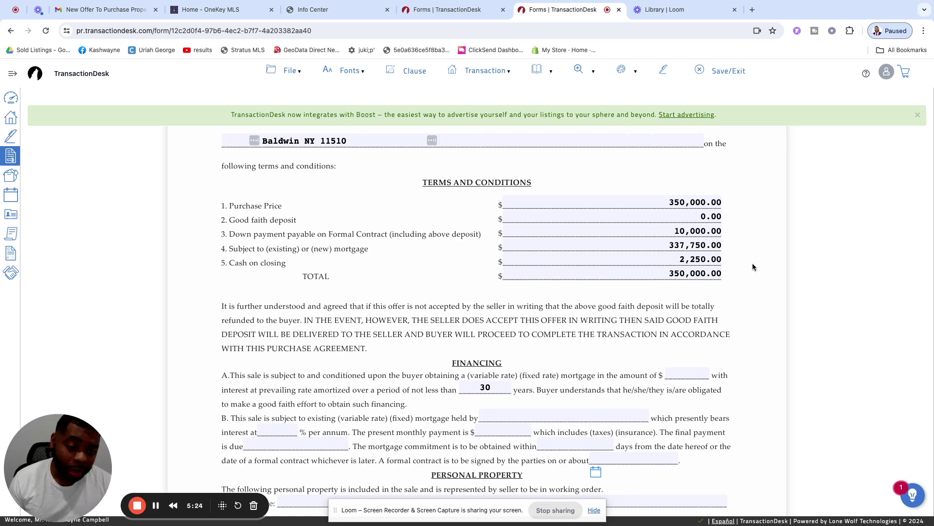
{"action": "left_click_drag", "start_coordinate": [681, 260], "coordinate": [712, 260]}
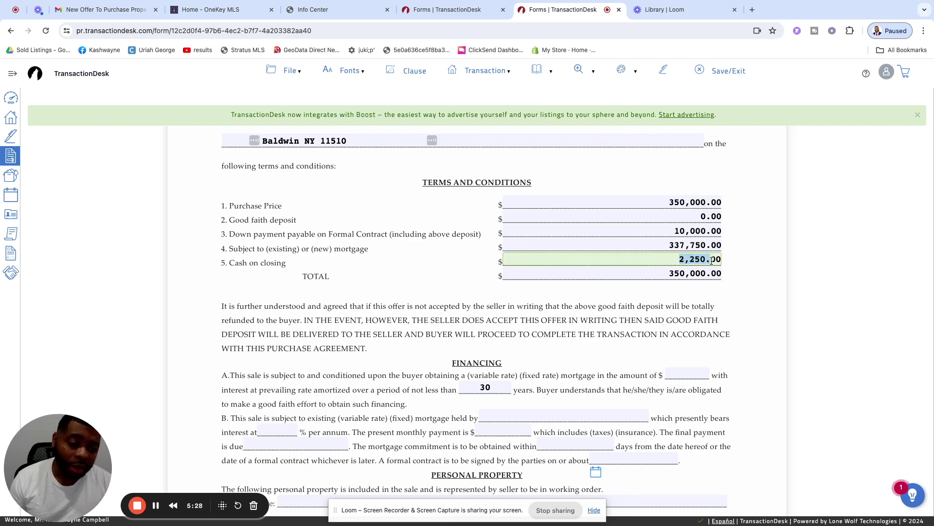
{"action": "left_click", "coordinate": [678, 250]}
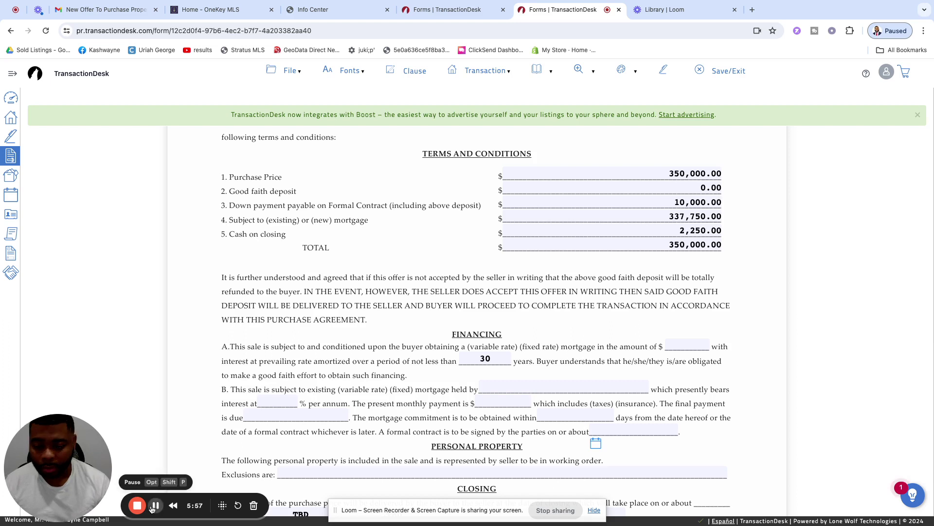
{"action": "scroll", "coordinate": [272, 390], "scroll_direction": "up", "scroll_amount": 1}
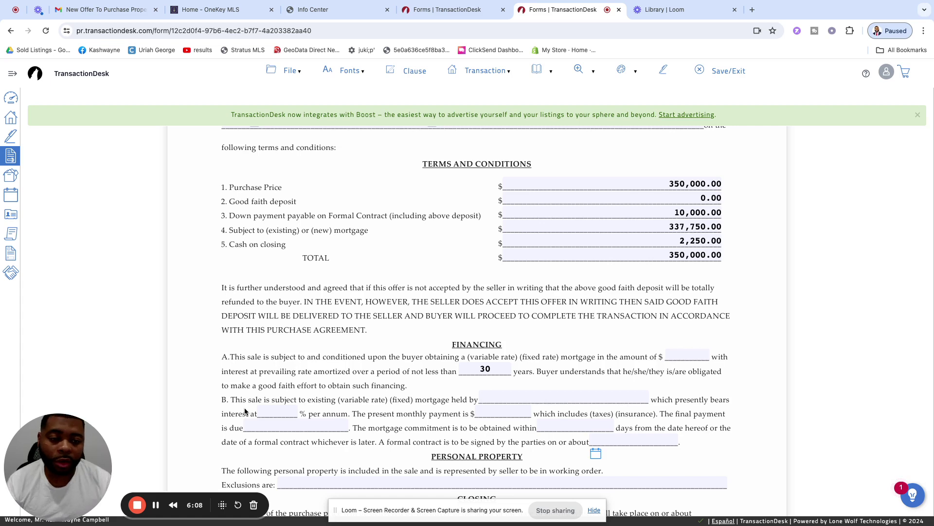
Review the agreement from the mortgage, down payment and total amounts through the financing, personal property, closing and lead hazard sections
{"action": "left_click", "coordinate": [672, 226]}
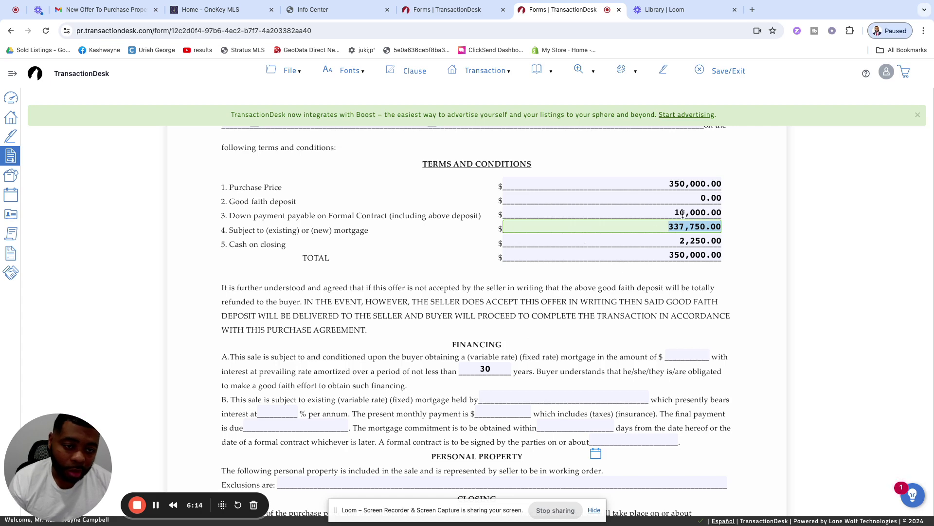
{"action": "left_click", "coordinate": [703, 214]}
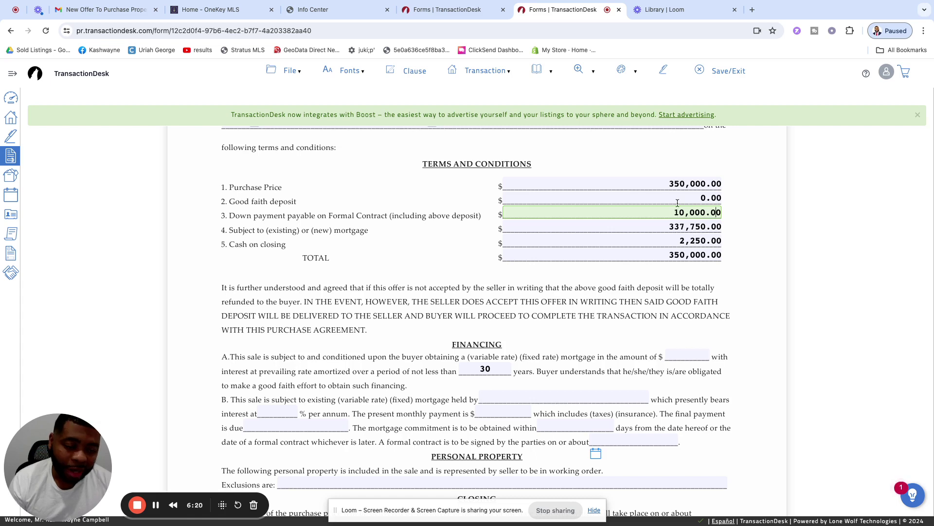
{"action": "left_click_drag", "start_coordinate": [668, 227], "coordinate": [711, 222]}
{"action": "left_click", "coordinate": [644, 256]}
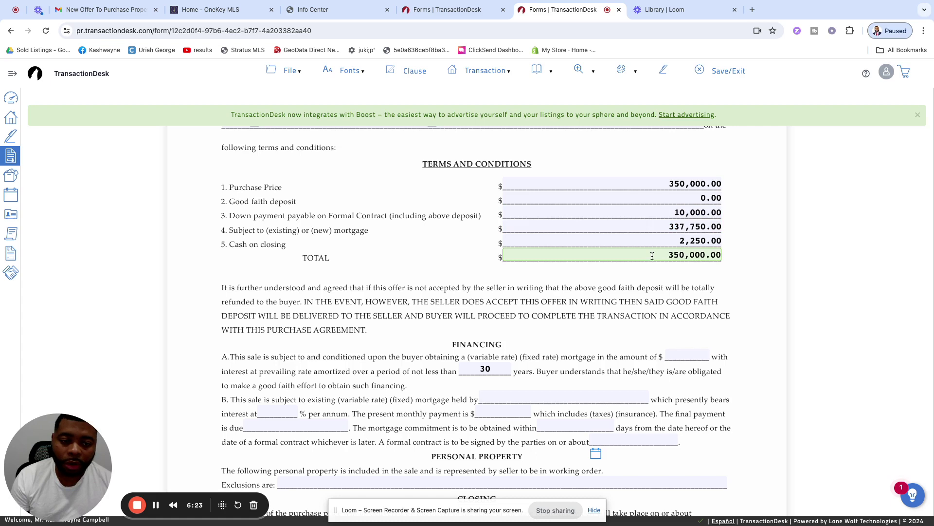
{"action": "left_click_drag", "start_coordinate": [652, 256], "coordinate": [723, 255]}
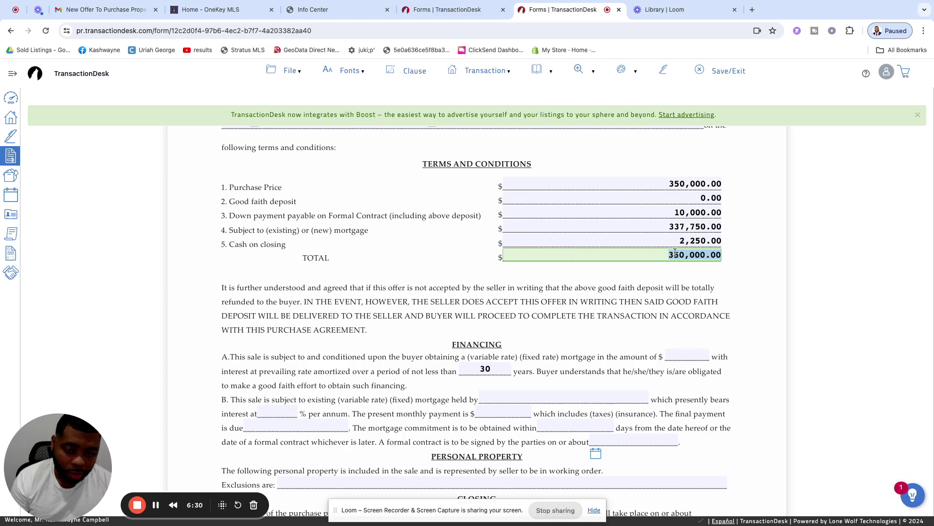
{"action": "scroll", "coordinate": [675, 252], "scroll_direction": "down", "scroll_amount": 3}
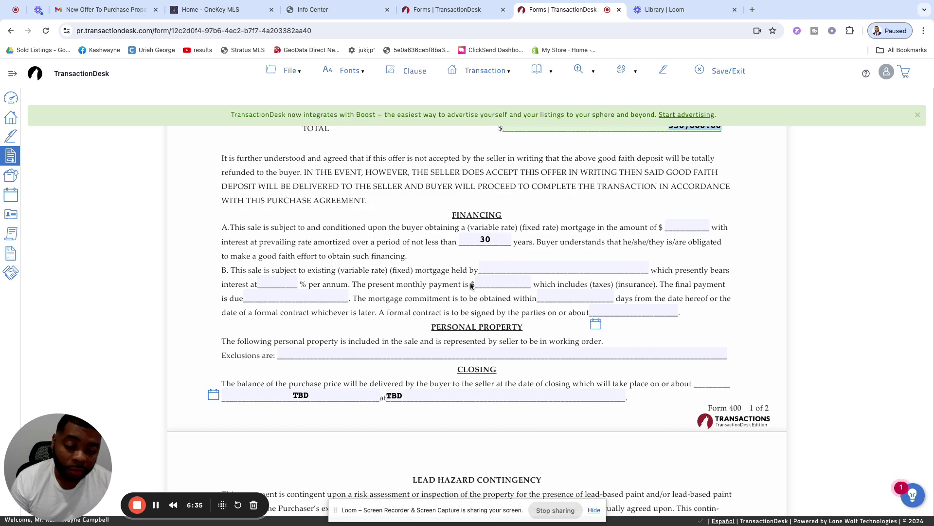
{"action": "scroll", "coordinate": [471, 286], "scroll_direction": "down", "scroll_amount": 2}
{"action": "scroll", "coordinate": [389, 311], "scroll_direction": "down", "scroll_amount": 1}
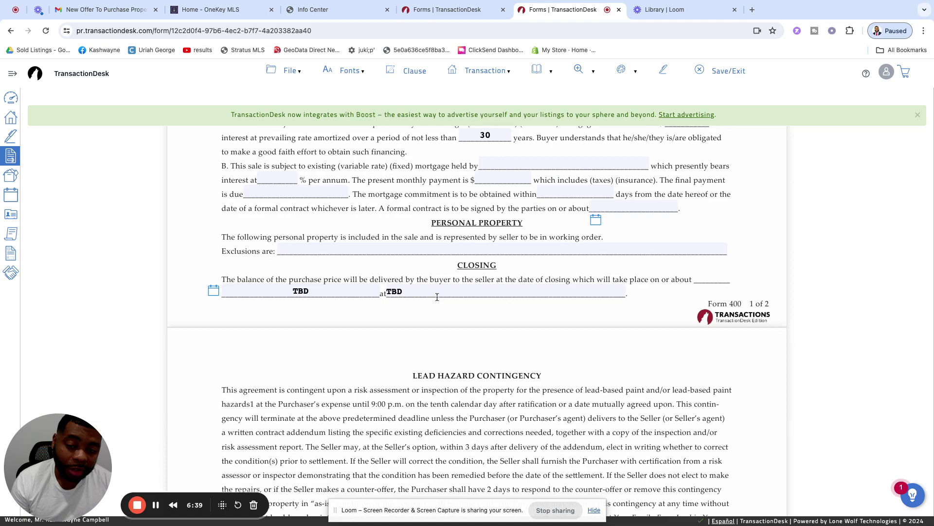
{"action": "scroll", "coordinate": [428, 300], "scroll_direction": "down", "scroll_amount": 10}
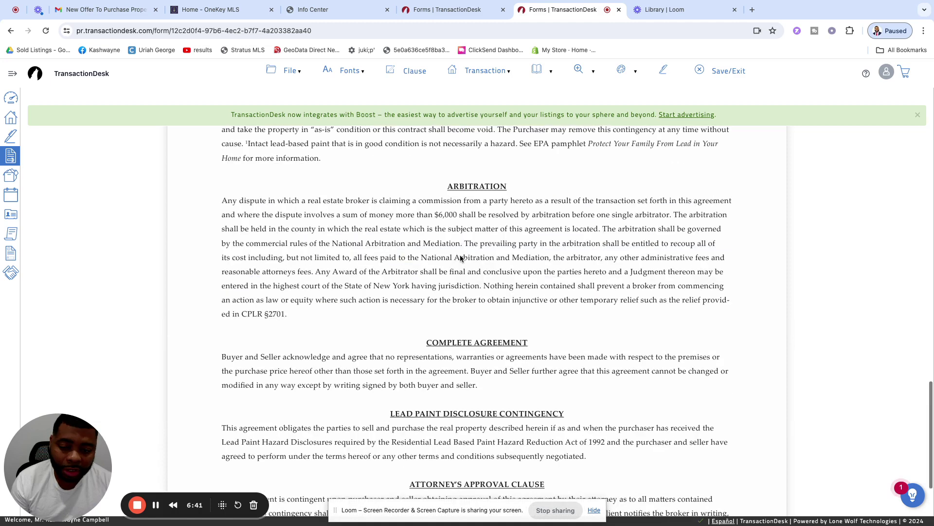
Fill in the "by" field beside the broker's name in the signature section with John Doe Realty
{"action": "scroll", "coordinate": [460, 255], "scroll_direction": "down", "scroll_amount": 5}
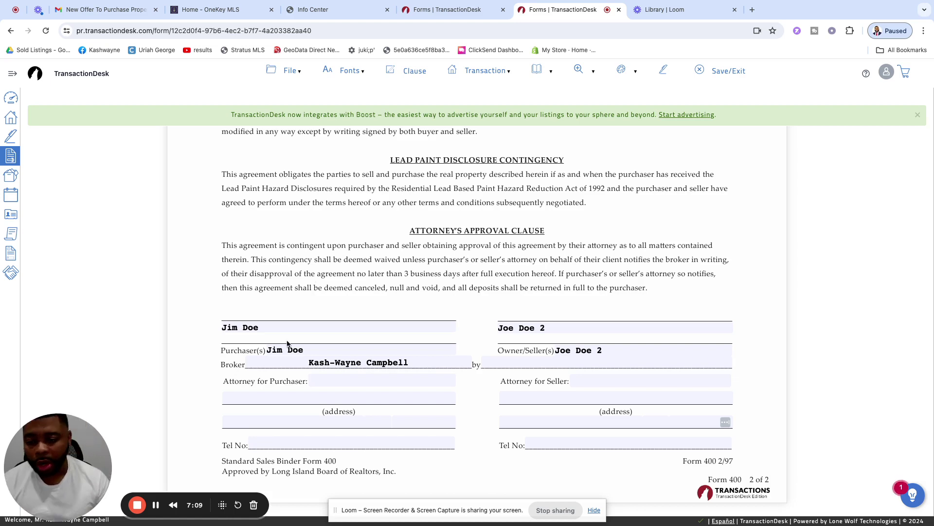
{"action": "left_click", "coordinate": [535, 365]}
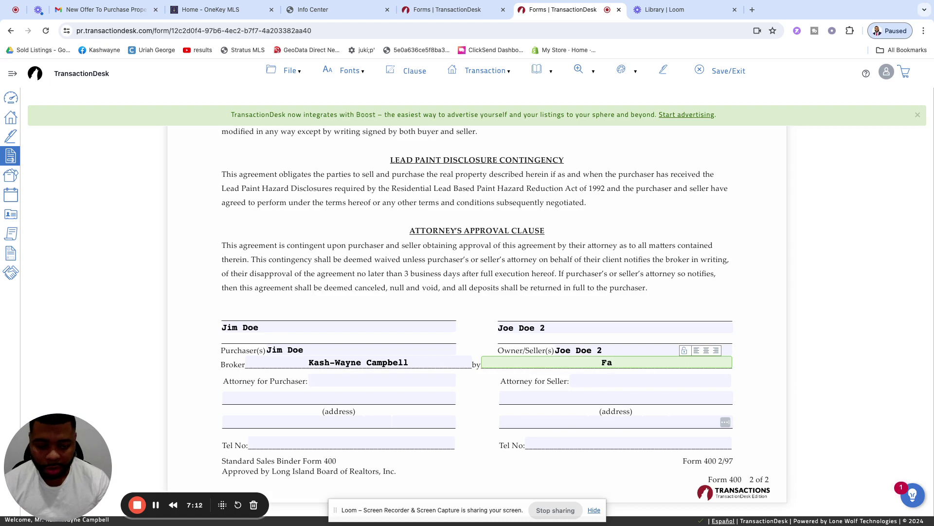
{"action": "key", "text": "BackSpace"}
{"action": "key", "text": "BackSpace"}
{"action": "type", "text": "John"}
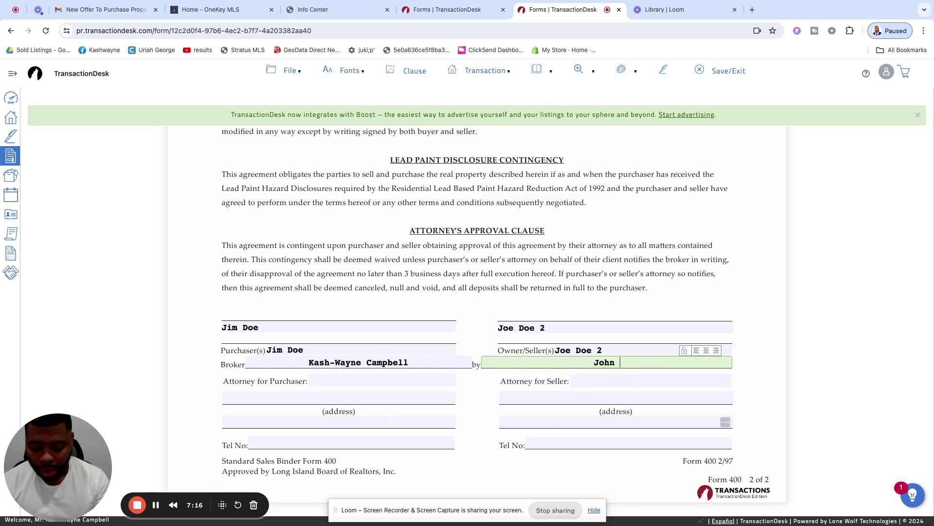
{"action": "type", "text": " Doe Realty"}
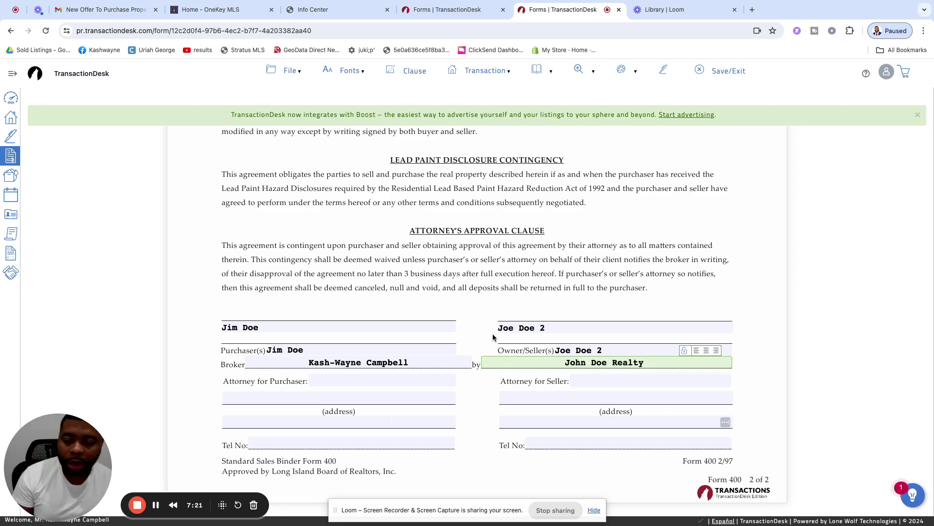
Check the attorney name and address fields for the purchaser and seller at the end of the agreement
{"action": "left_click", "coordinate": [322, 383]}
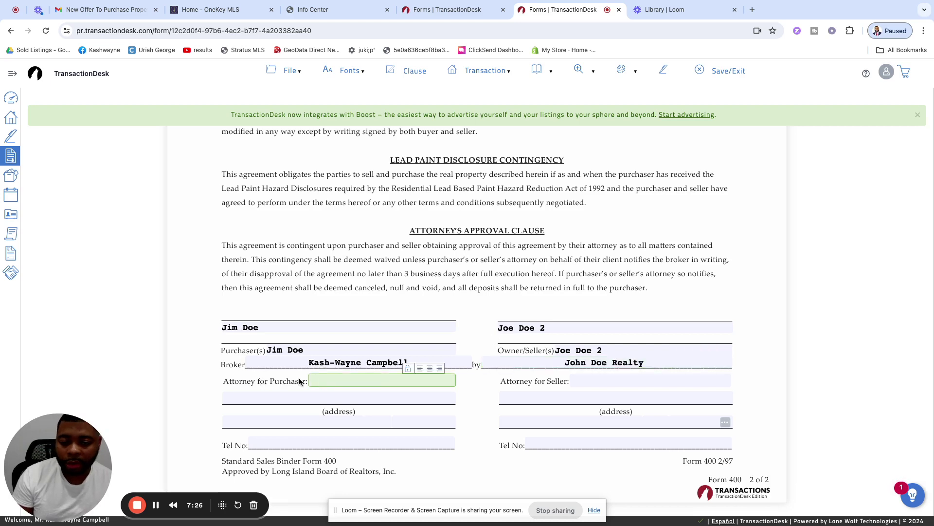
{"action": "left_click", "coordinate": [320, 401]}
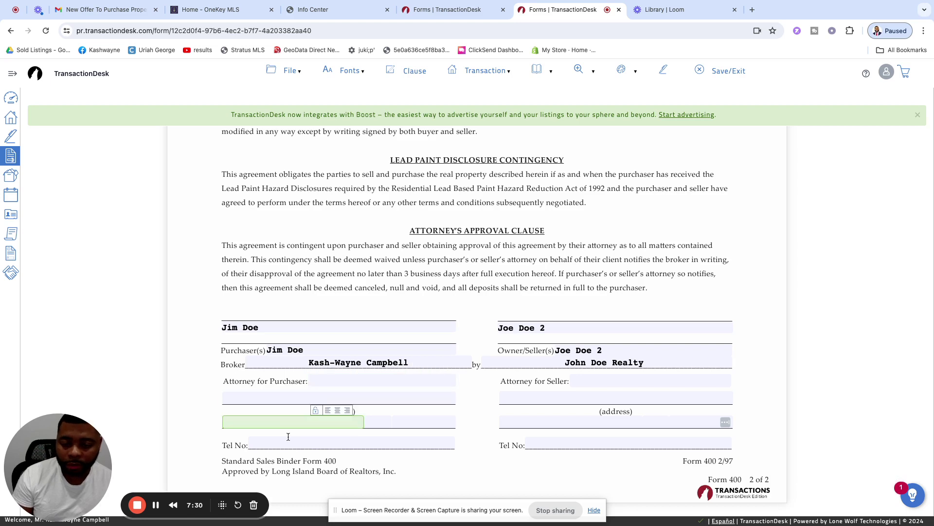
{"action": "left_click", "coordinate": [255, 399]}
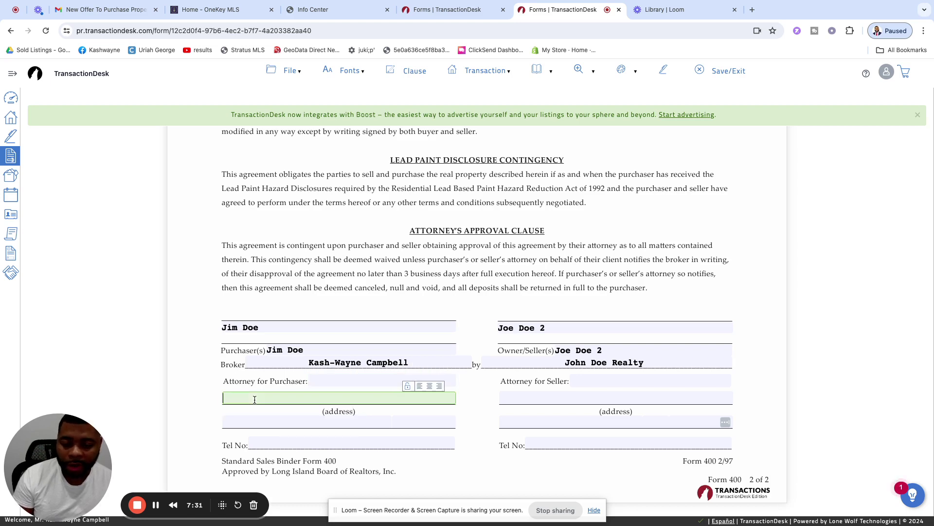
{"action": "left_click", "coordinate": [323, 383]}
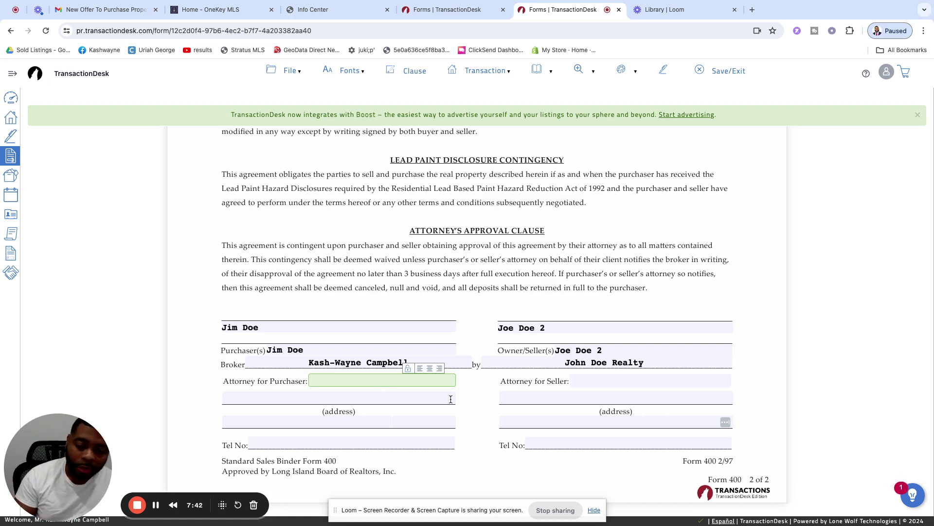
{"action": "left_click", "coordinate": [635, 391]}
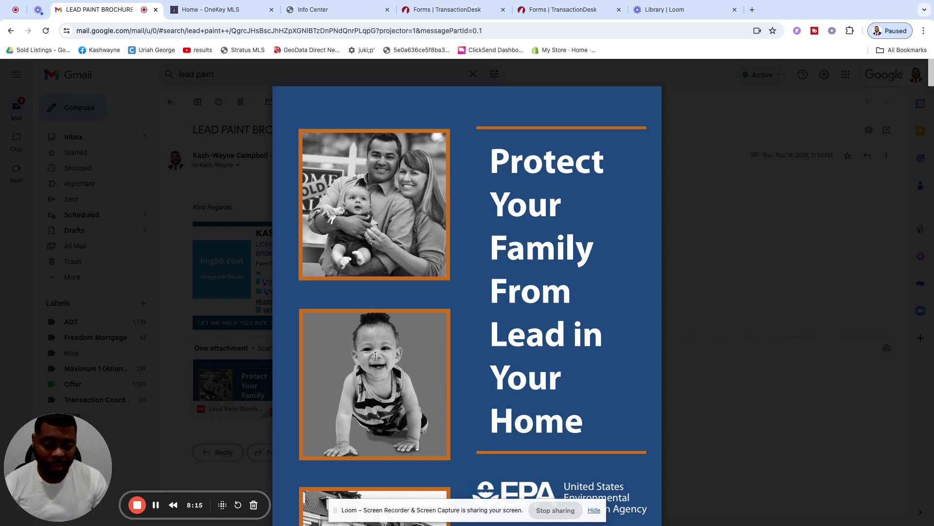
Look through the EPA lead paint brochure, from the cover to the page on how lead gets into the body, and return to the cover
{"action": "scroll", "coordinate": [375, 356], "scroll_direction": "down", "scroll_amount": 8}
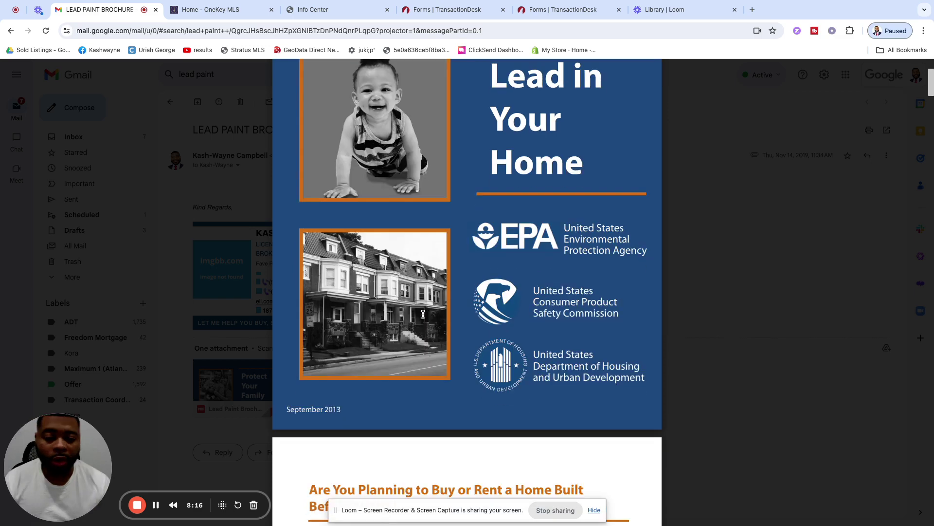
{"action": "scroll", "coordinate": [423, 315], "scroll_direction": "down", "scroll_amount": 20}
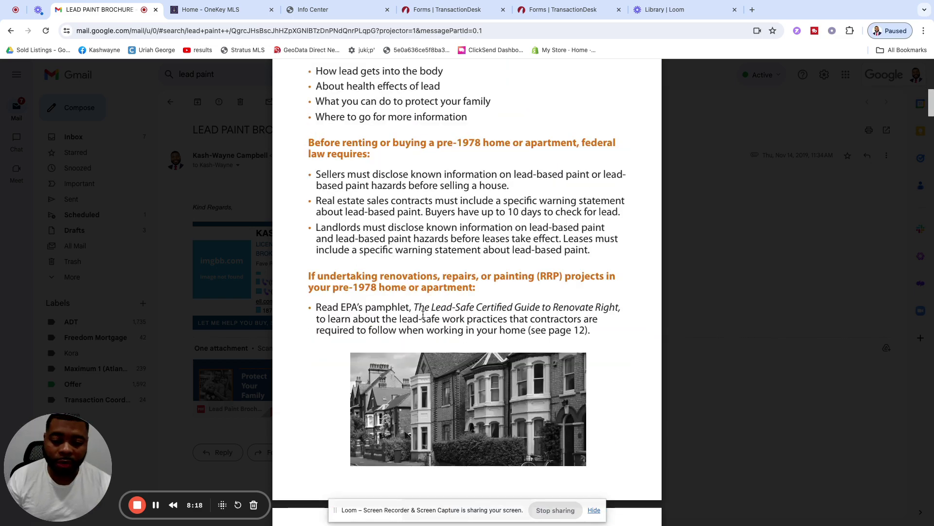
{"action": "scroll", "coordinate": [423, 315], "scroll_direction": "down", "scroll_amount": 10}
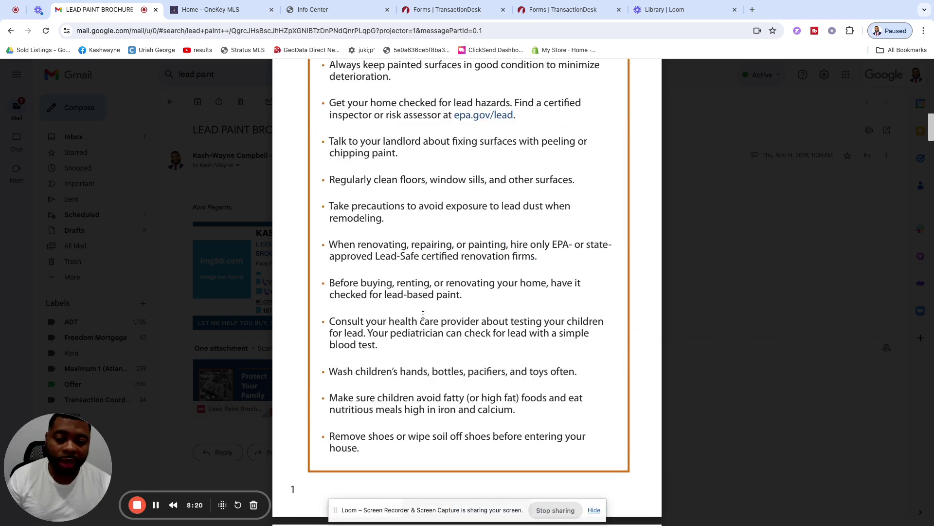
{"action": "scroll", "coordinate": [423, 314], "scroll_direction": "down", "scroll_amount": 4}
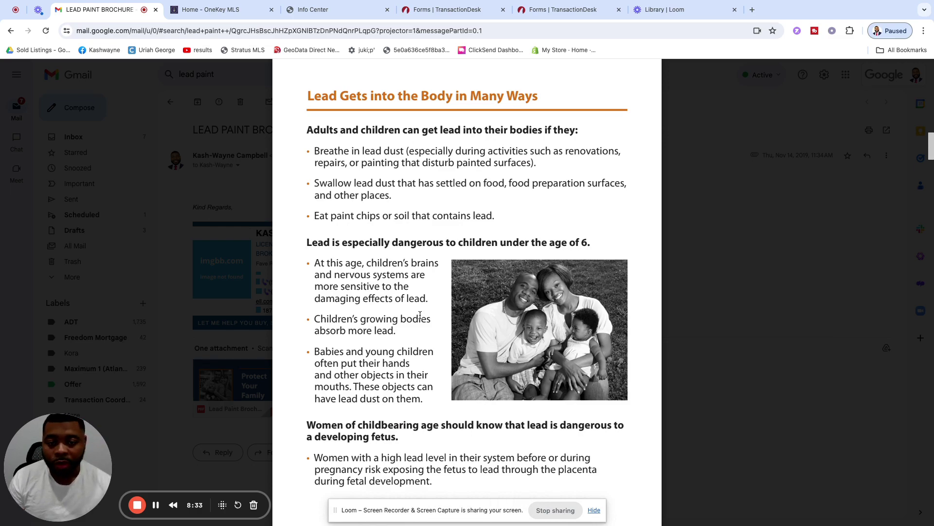
{"action": "scroll", "coordinate": [423, 314], "scroll_direction": "up", "scroll_amount": 20}
{"action": "scroll", "coordinate": [420, 316], "scroll_direction": "up", "scroll_amount": 1}
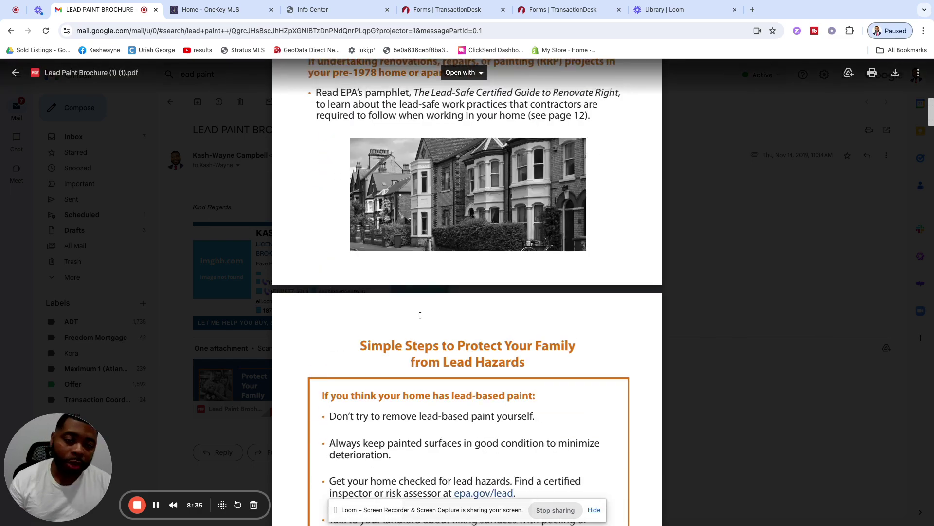
{"action": "scroll", "coordinate": [420, 316], "scroll_direction": "up", "scroll_amount": 20}
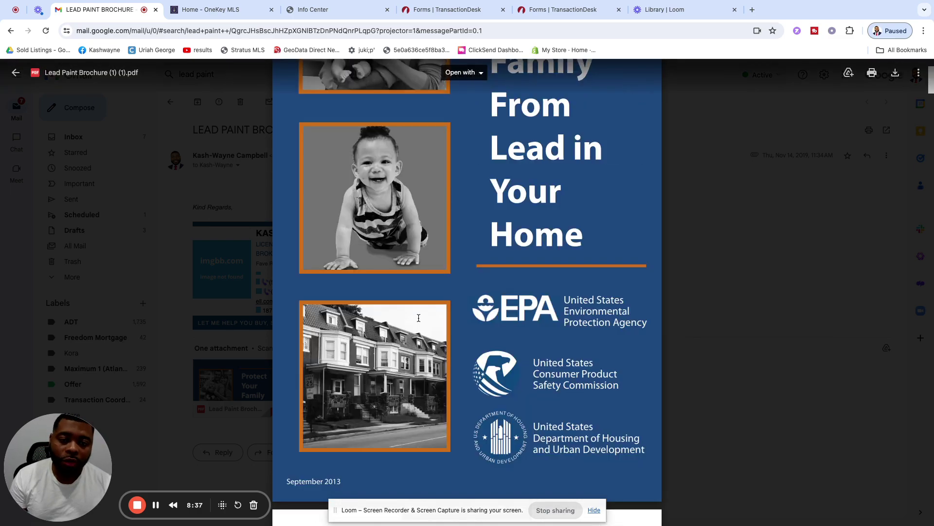
{"action": "scroll", "coordinate": [418, 318], "scroll_direction": "up", "scroll_amount": 5}
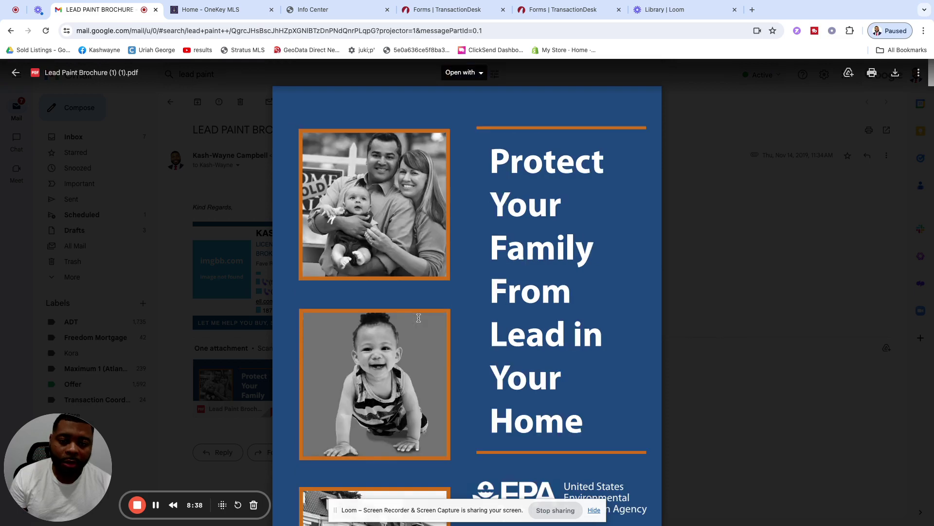
{"action": "scroll", "coordinate": [419, 318], "scroll_direction": "down", "scroll_amount": 15}
{"action": "scroll", "coordinate": [418, 318], "scroll_direction": "up", "scroll_amount": 10}
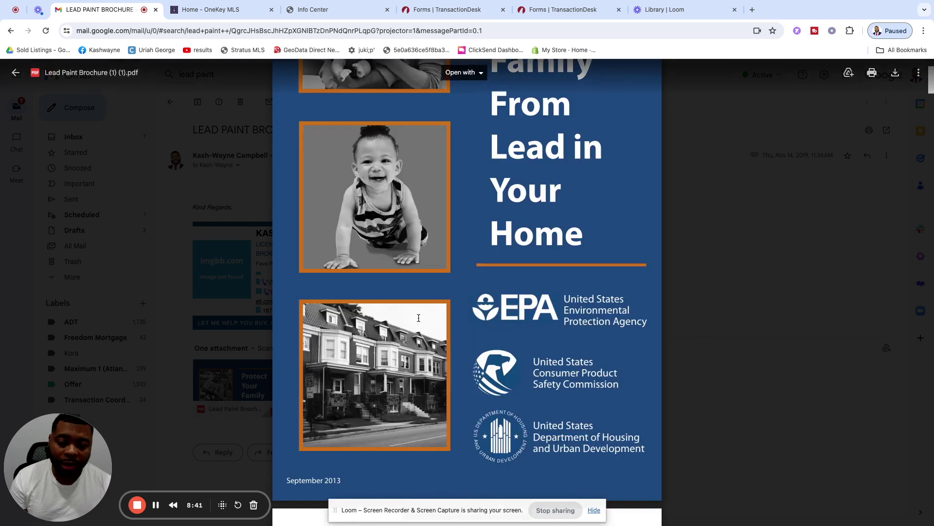
{"action": "scroll", "coordinate": [419, 318], "scroll_direction": "up", "scroll_amount": 5}
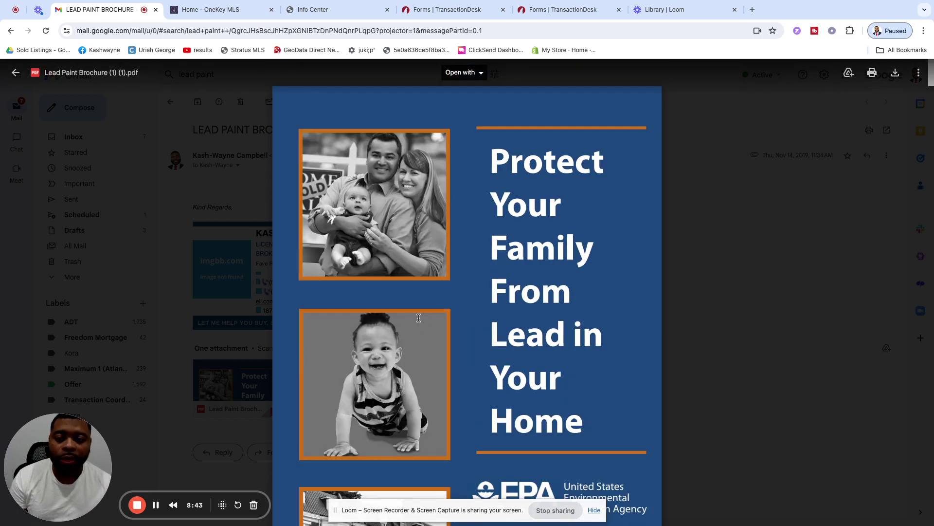